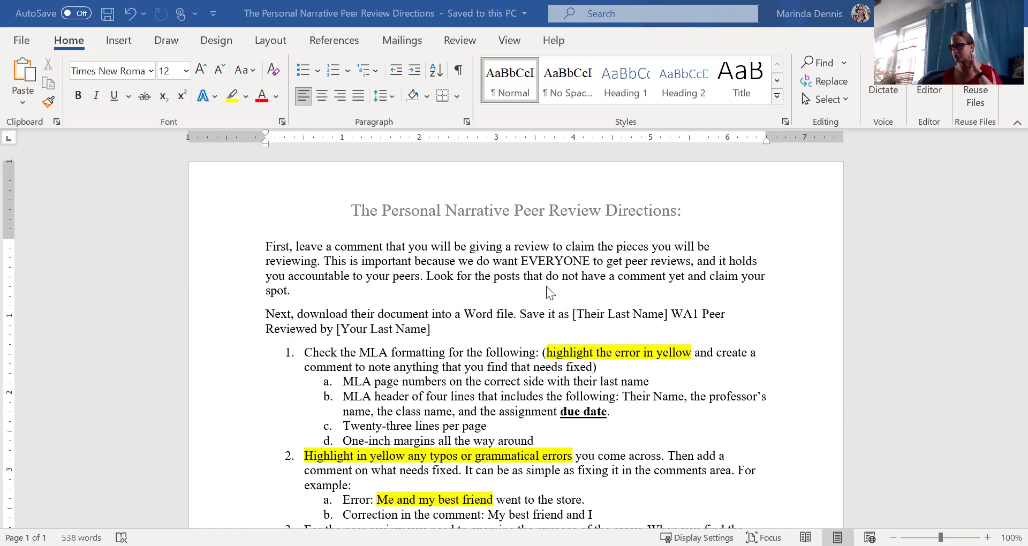
# Step: Scroll down and try selecting the word 'Word', then the whole 'Next, download' paragraph
pyautogui.scroll(-1, 549, 292)
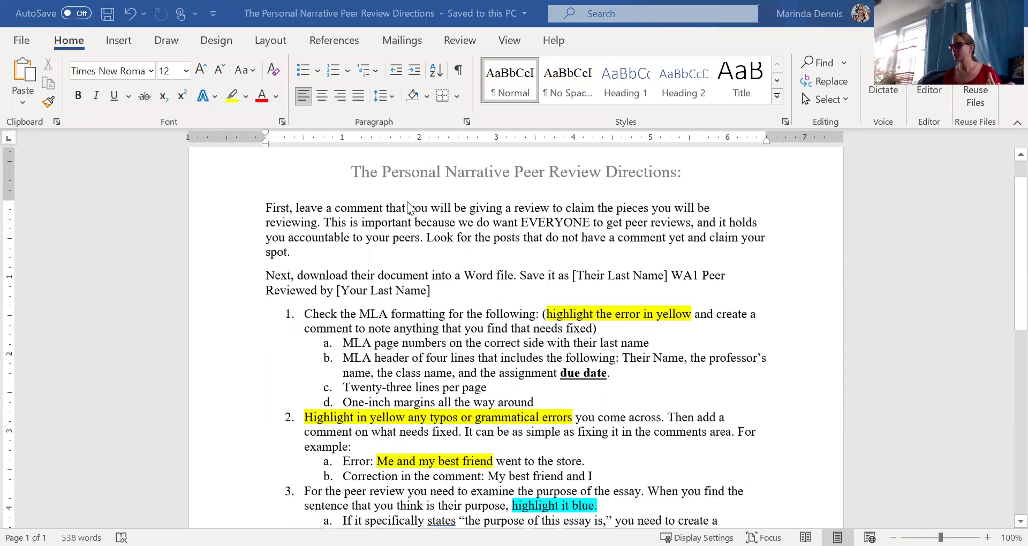
pyautogui.doubleClick(471, 277)
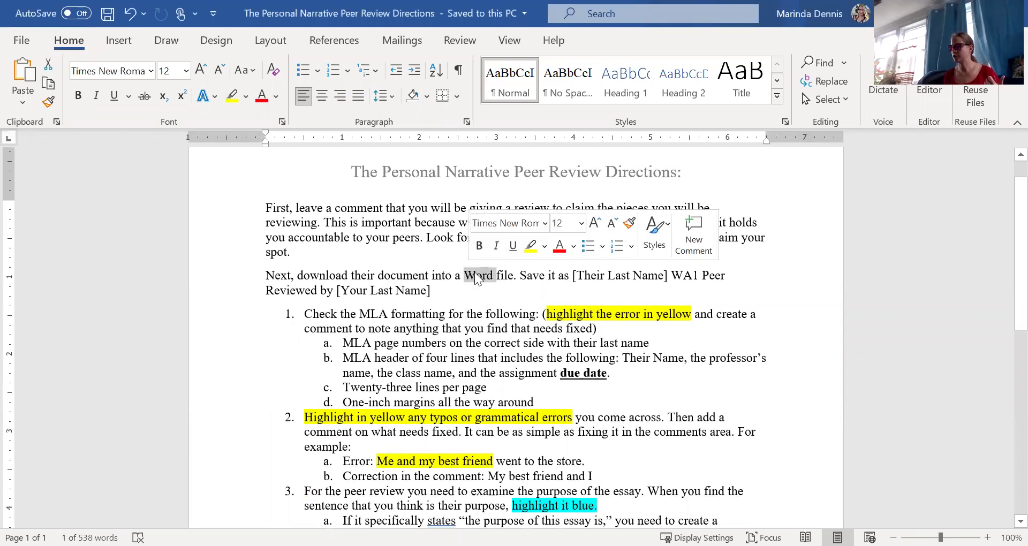
pyautogui.click(474, 277)
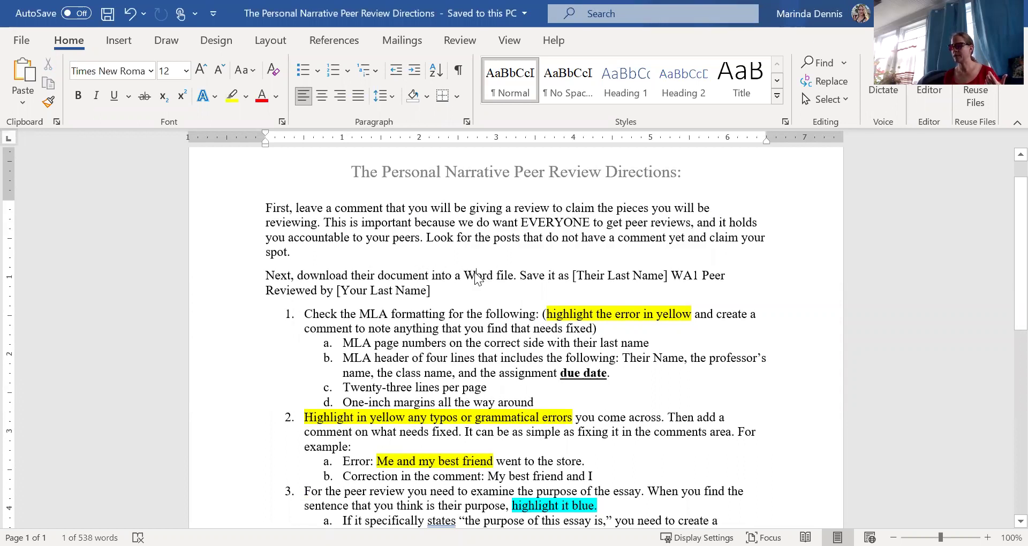
pyautogui.tripleClick(475, 277)
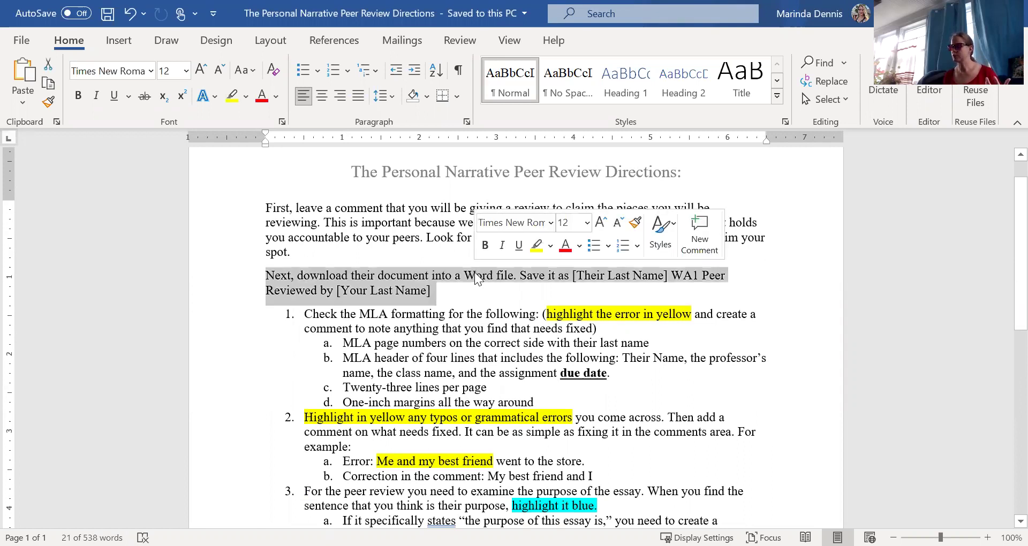
pyautogui.click(463, 277)
# Step: Select 'into a Word file.' and preview highlight colours without applying one
pyautogui.moveTo(433, 276); pyautogui.dragTo(514, 270)
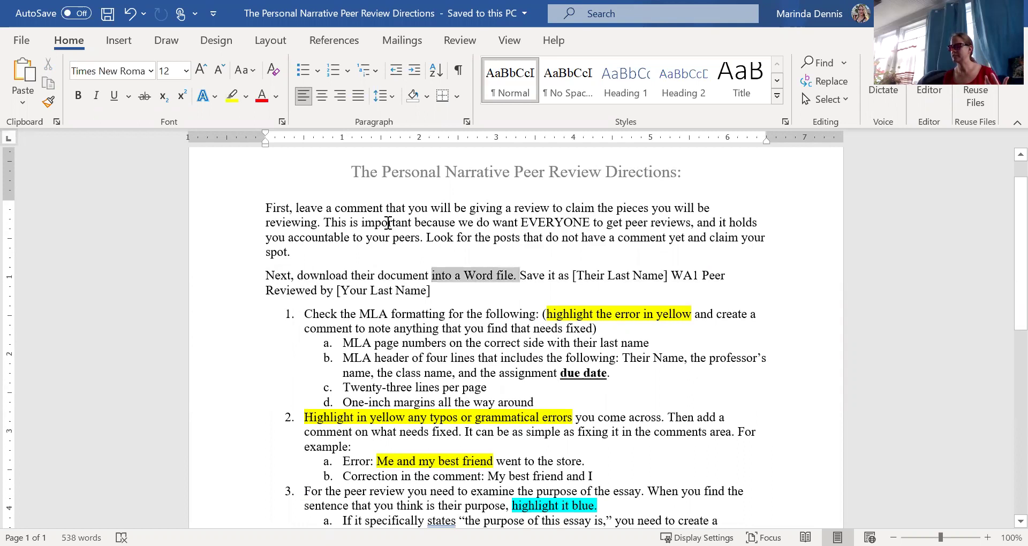
pyautogui.click(246, 98)
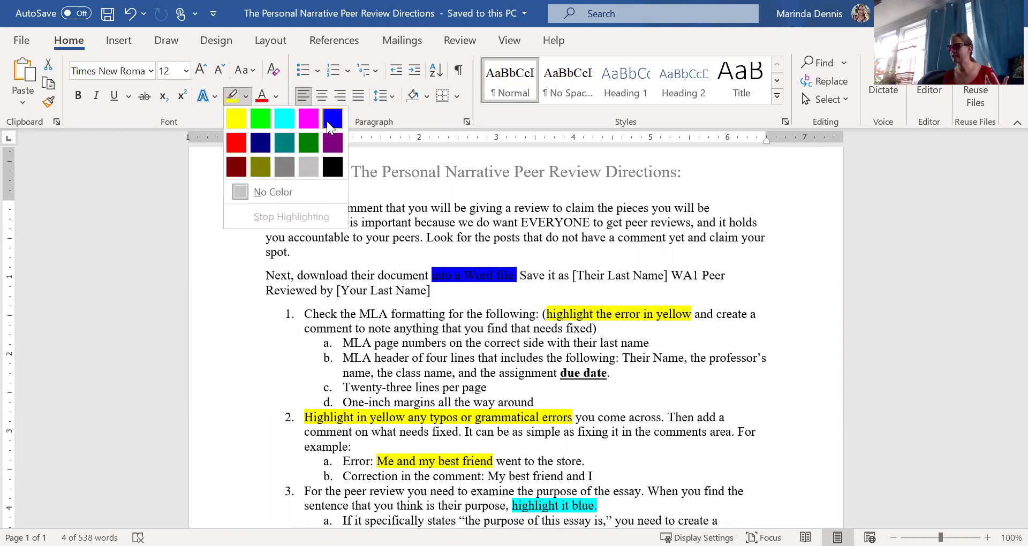
pyautogui.click(476, 298)
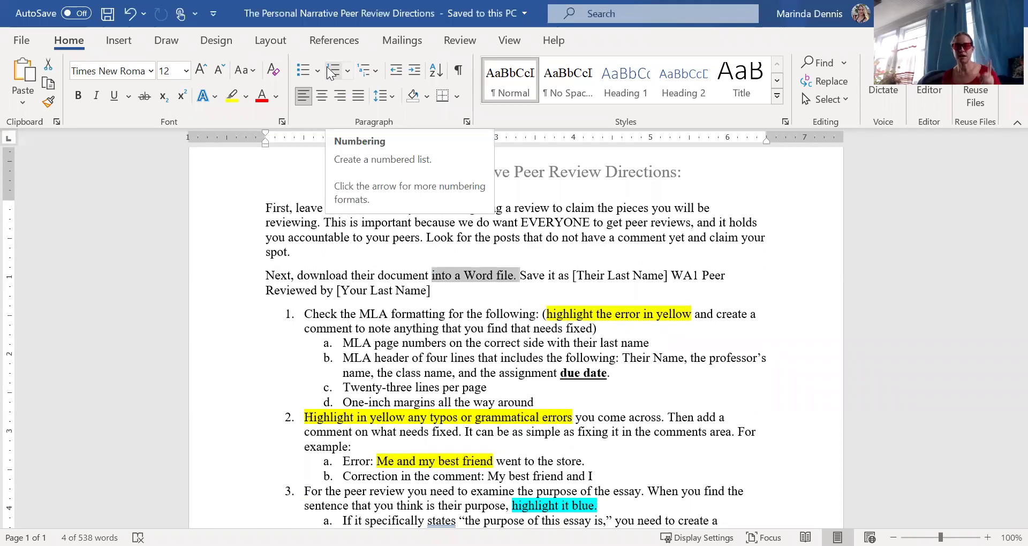
# Step: Add a new Review comment 'Please delete me before saving.' on 'into a Word file.'
pyautogui.click(457, 43)
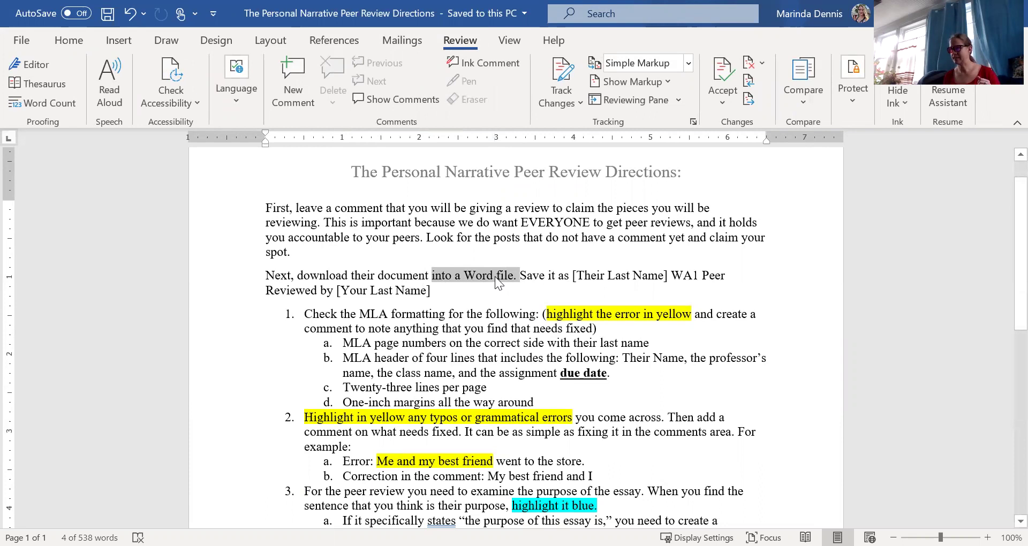
pyautogui.click(294, 70)
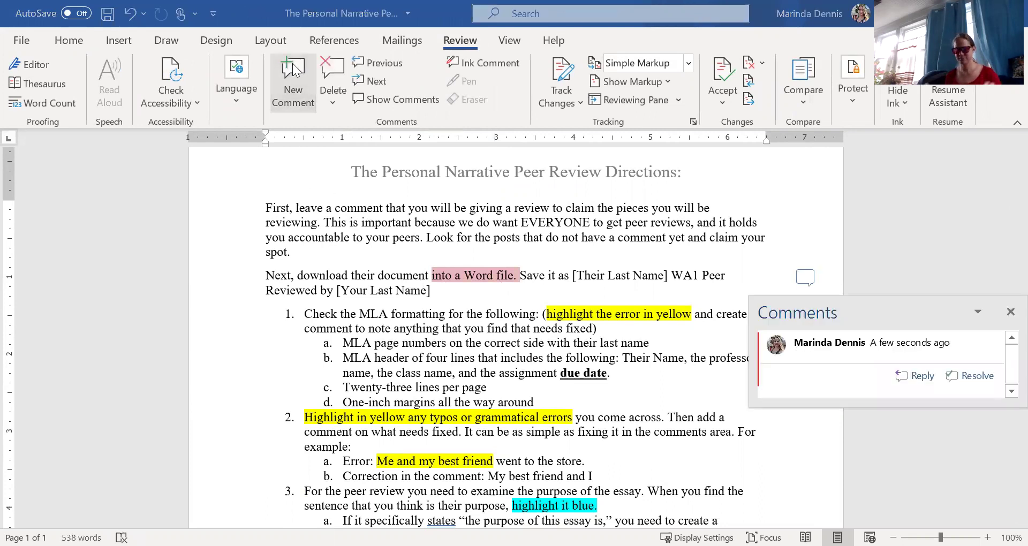
pyautogui.write('Please delete me before saving.')
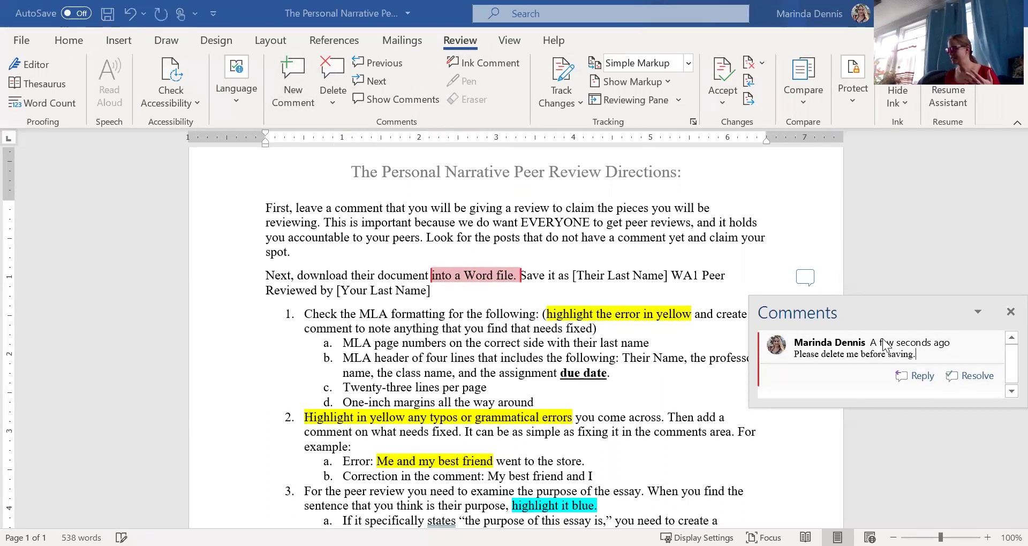
pyautogui.press('Return')
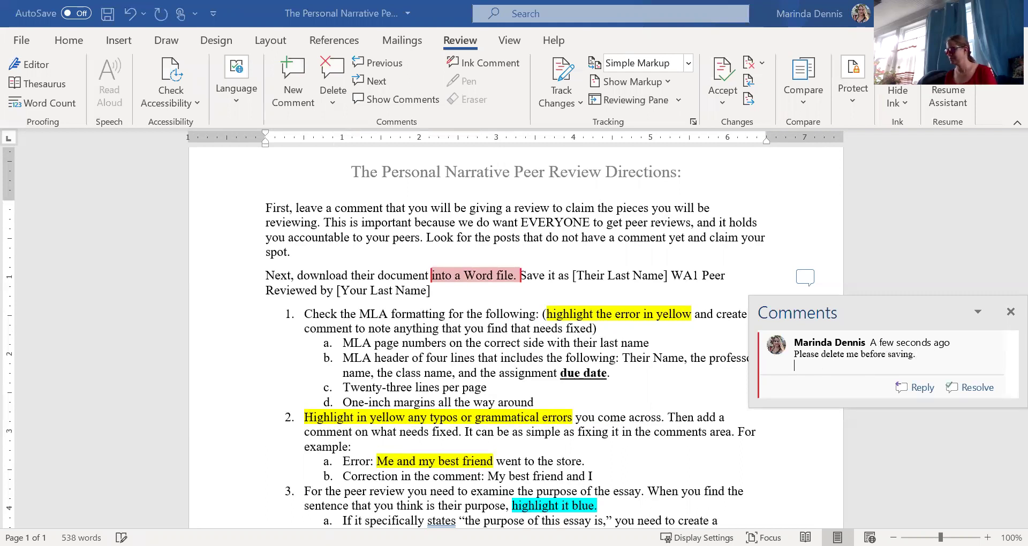
pyautogui.press('BackSpace')
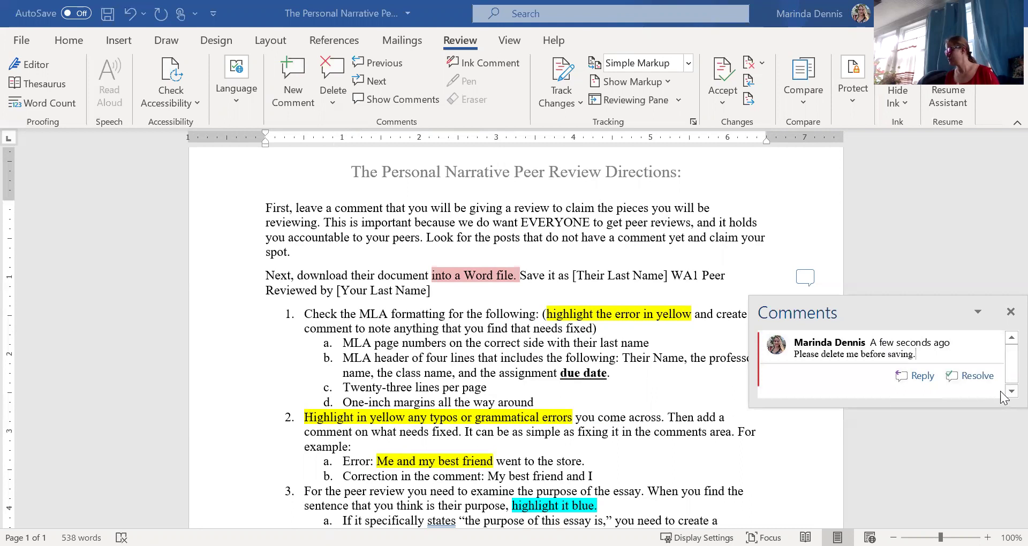
pyautogui.click(659, 331)
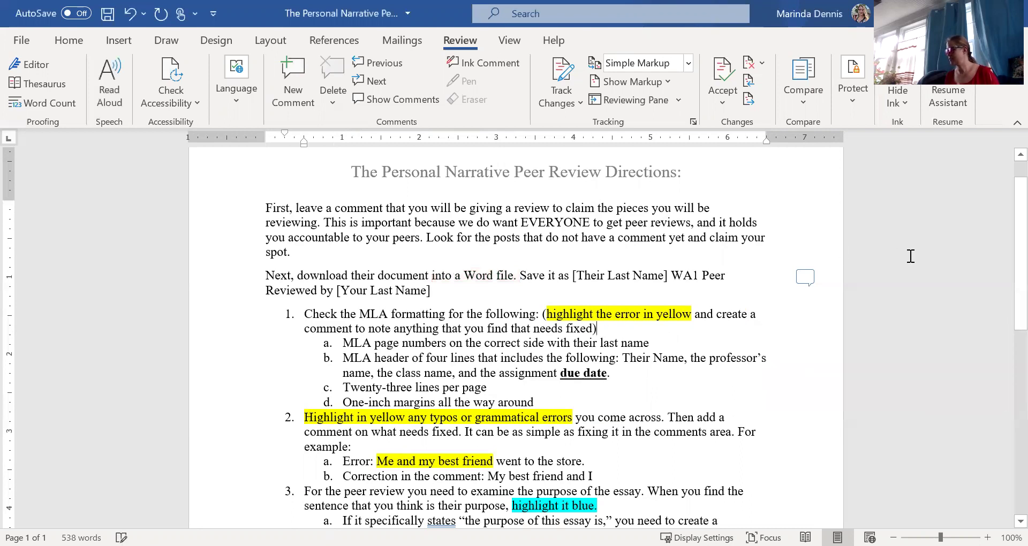
# Step: Close the Comments pane and turn on Show Comments to display the comment beside the page
pyautogui.click(805, 277)
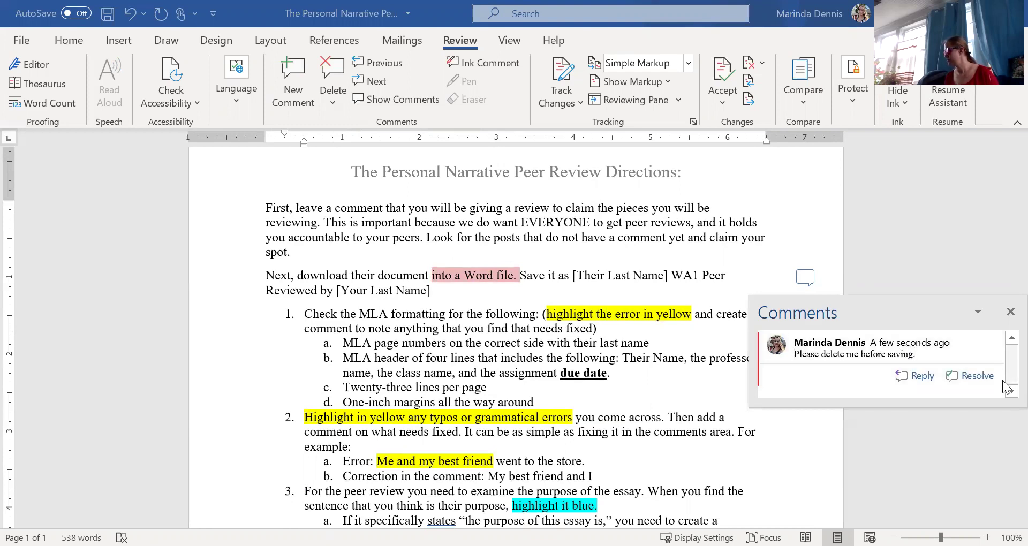
pyautogui.click(978, 311)
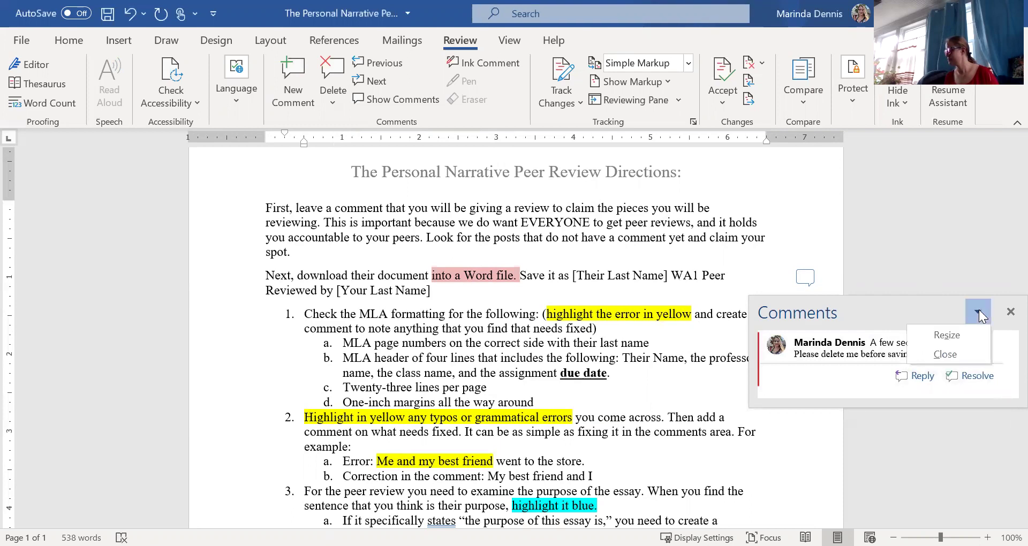
pyautogui.click(944, 354)
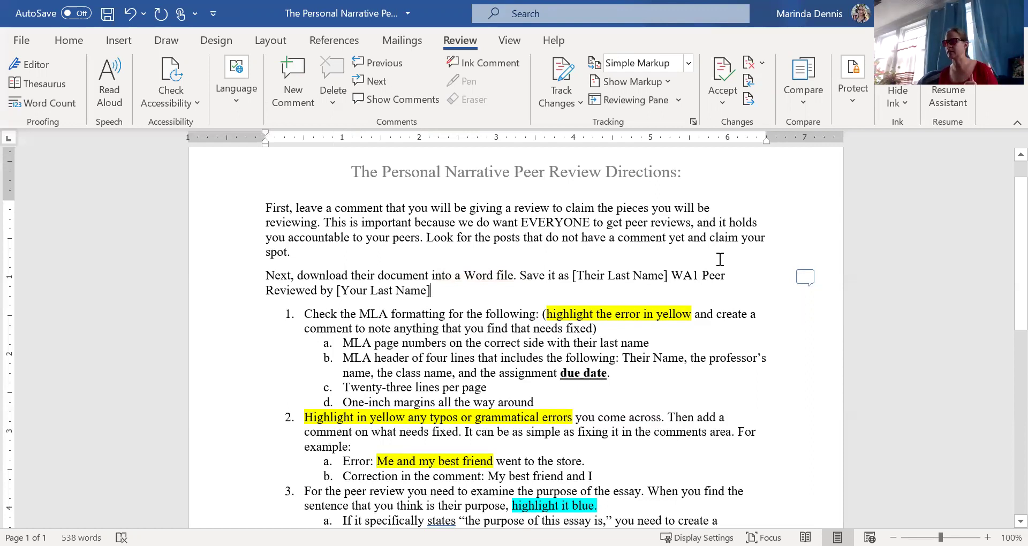
pyautogui.click(385, 102)
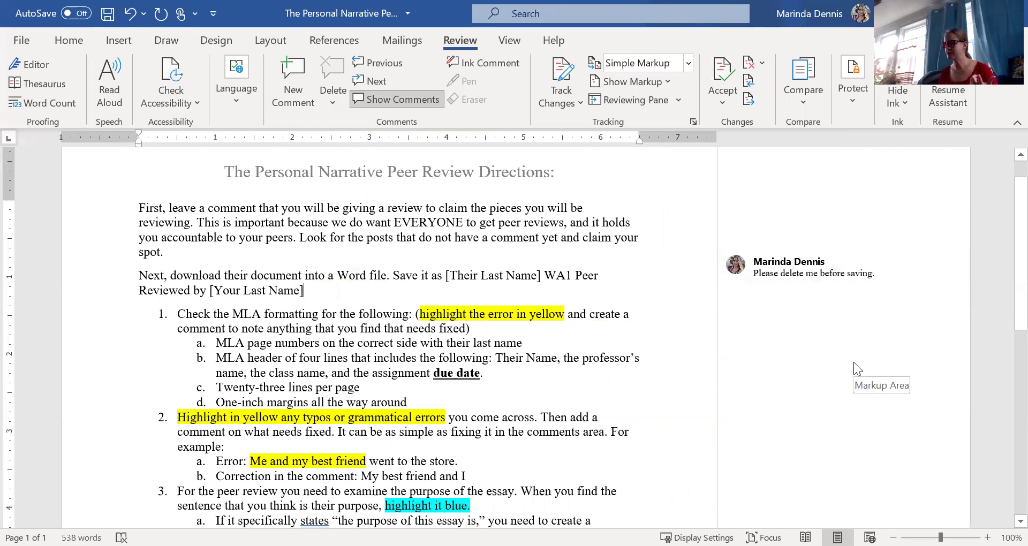
# Step: In File > Print, switch Print Markup off and back on, then return to the document
pyautogui.click(22, 41)
pyautogui.click(63, 291)
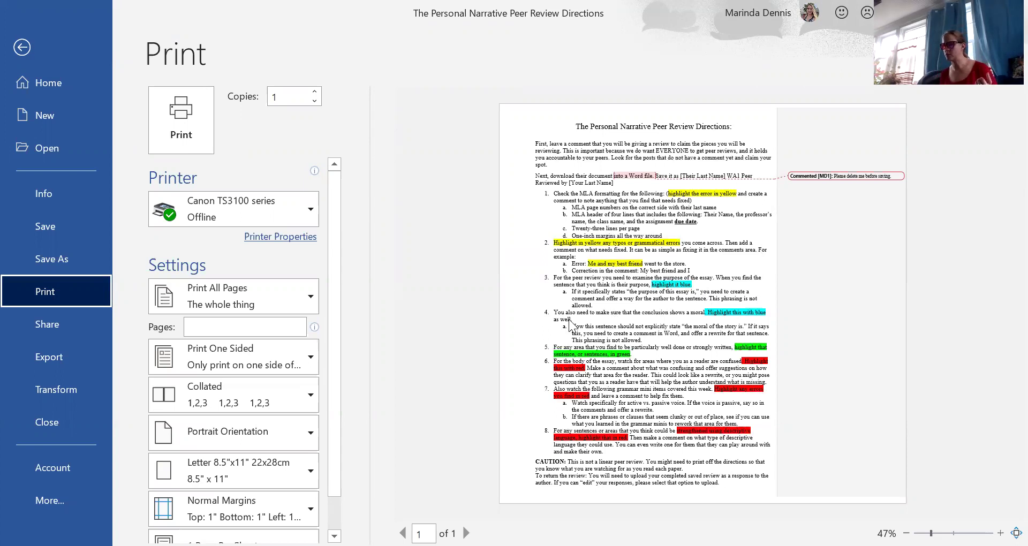
pyautogui.click(257, 304)
pyautogui.click(256, 299)
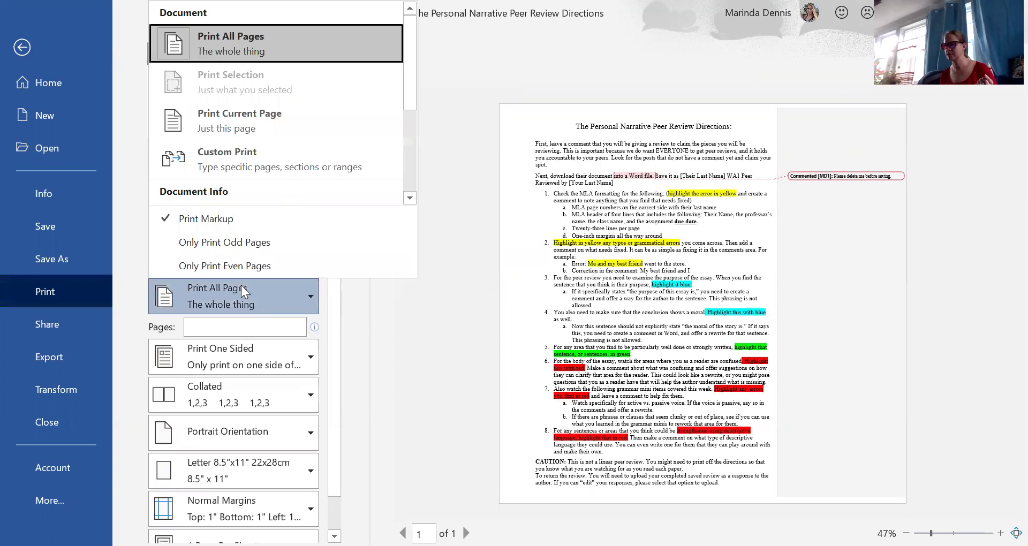
pyautogui.click(201, 218)
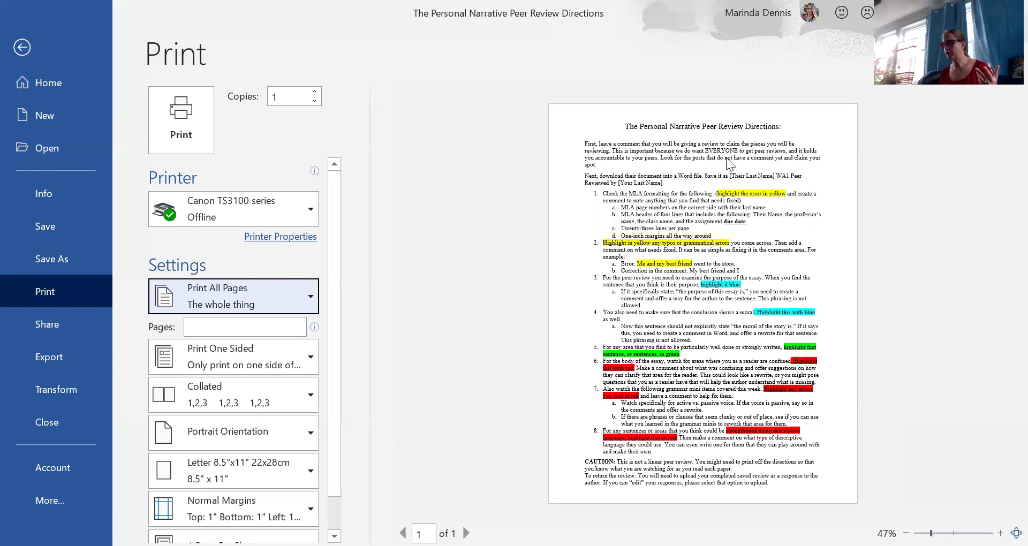
pyautogui.click(223, 281)
pyautogui.click(243, 220)
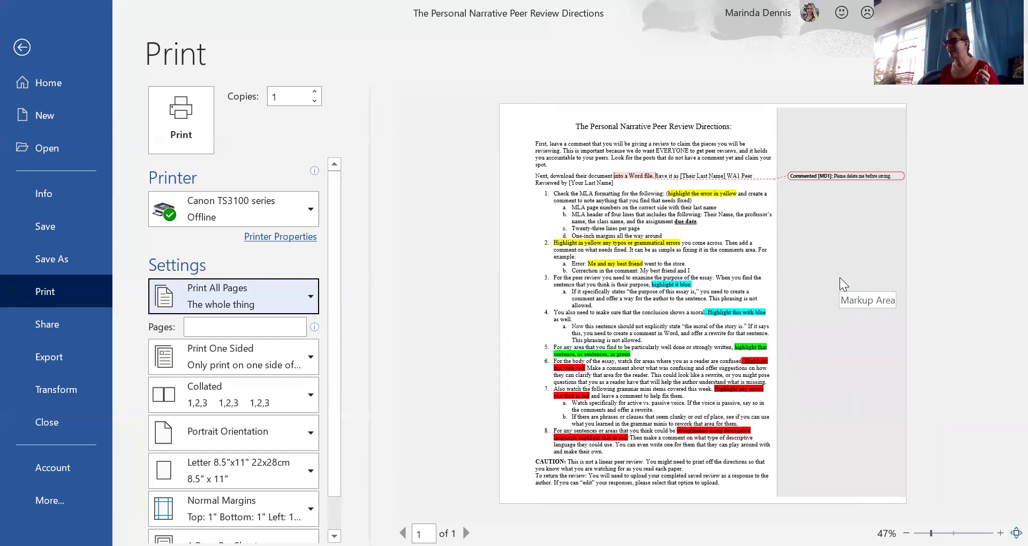
pyautogui.click(24, 48)
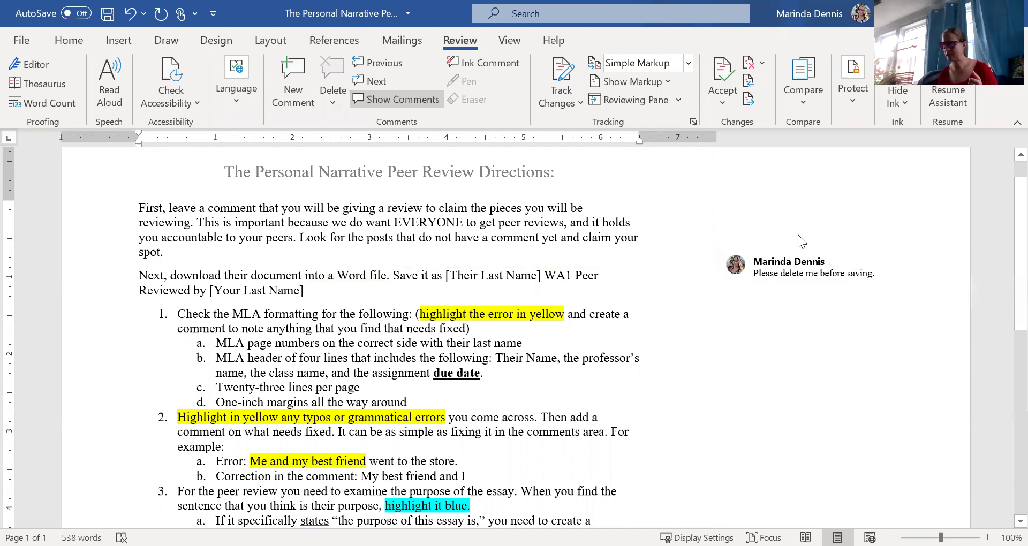
# Step: Resolve the 'Please delete me before saving.' comment, then delete it
pyautogui.click(829, 268)
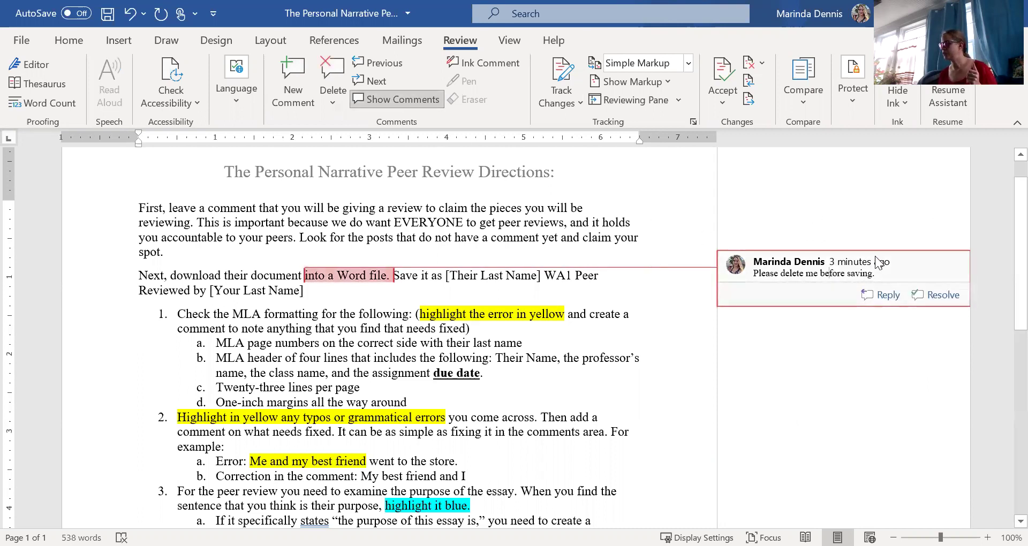
pyautogui.click(937, 295)
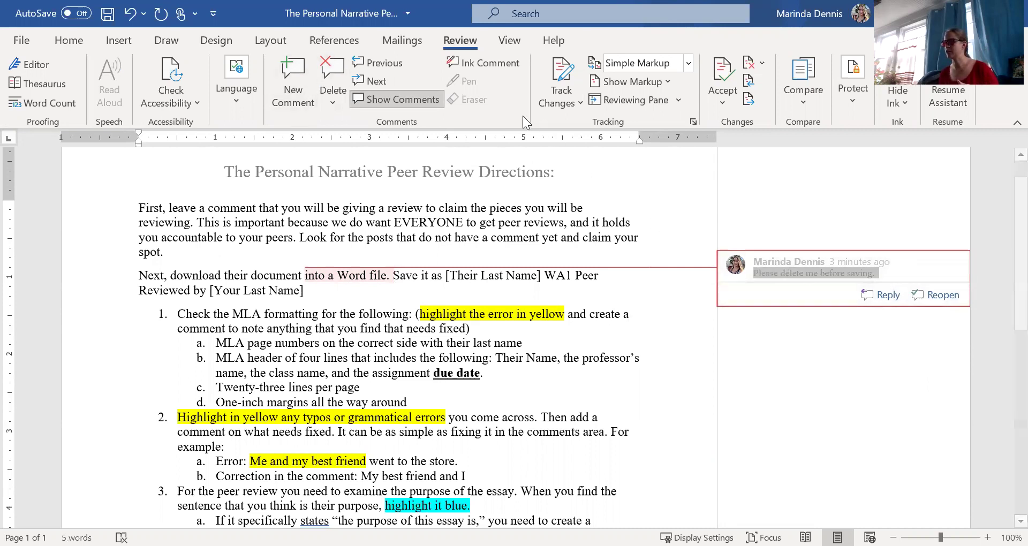
pyautogui.click(329, 74)
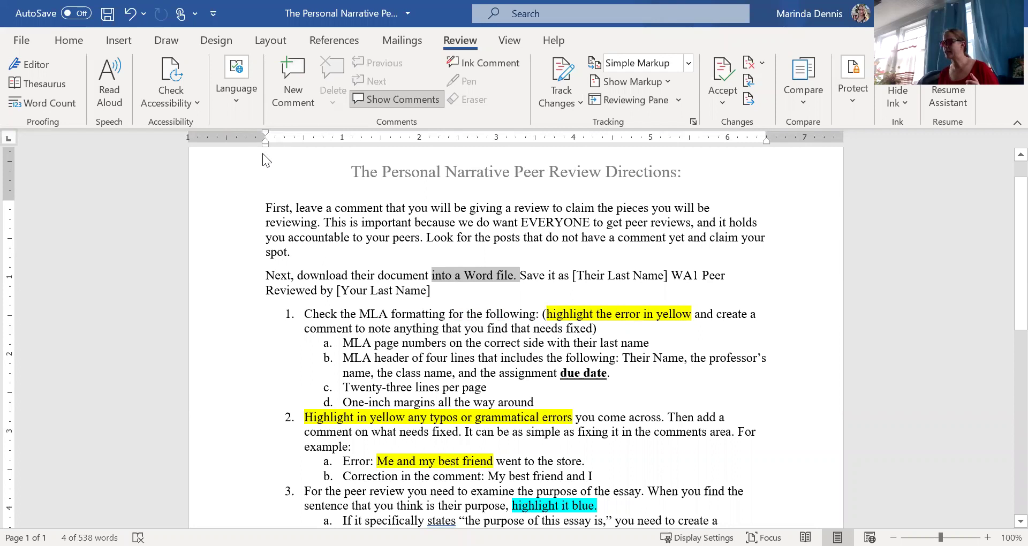
# Step: Set the highlighter to No Color and sweep it over 'into a Word file.' to clear the dark blue
pyautogui.click(71, 41)
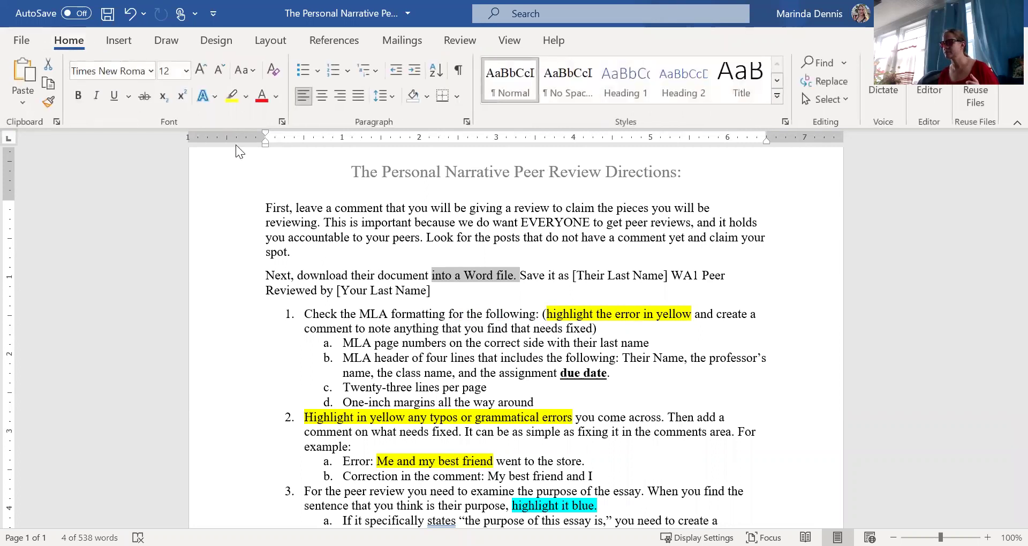
pyautogui.click(246, 96)
pyautogui.click(271, 153)
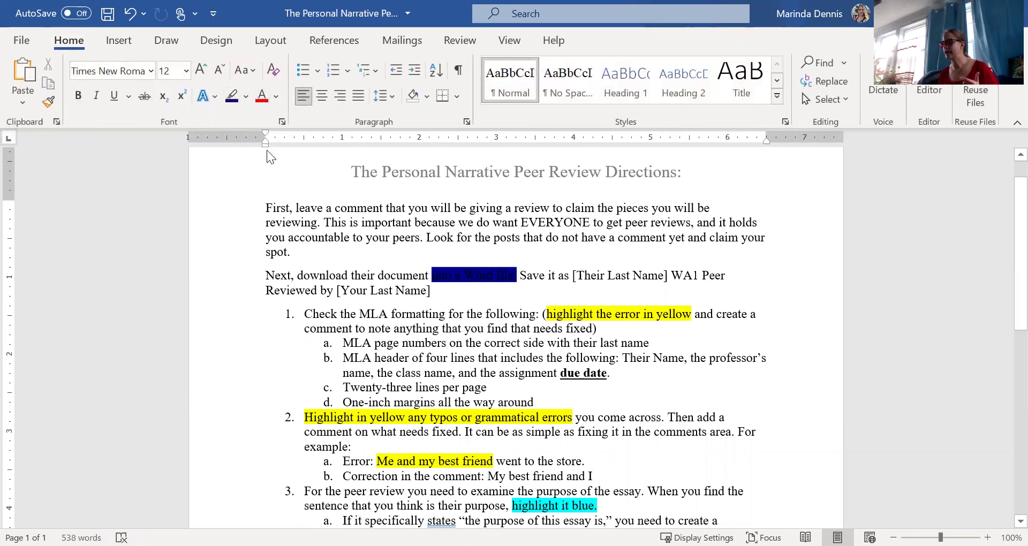
pyautogui.click(245, 97)
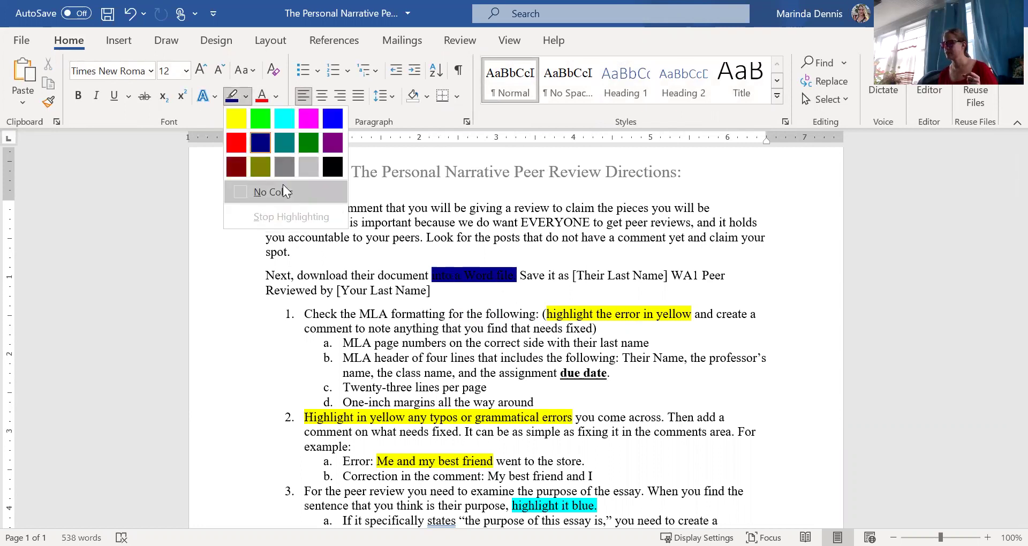
pyautogui.click(270, 192)
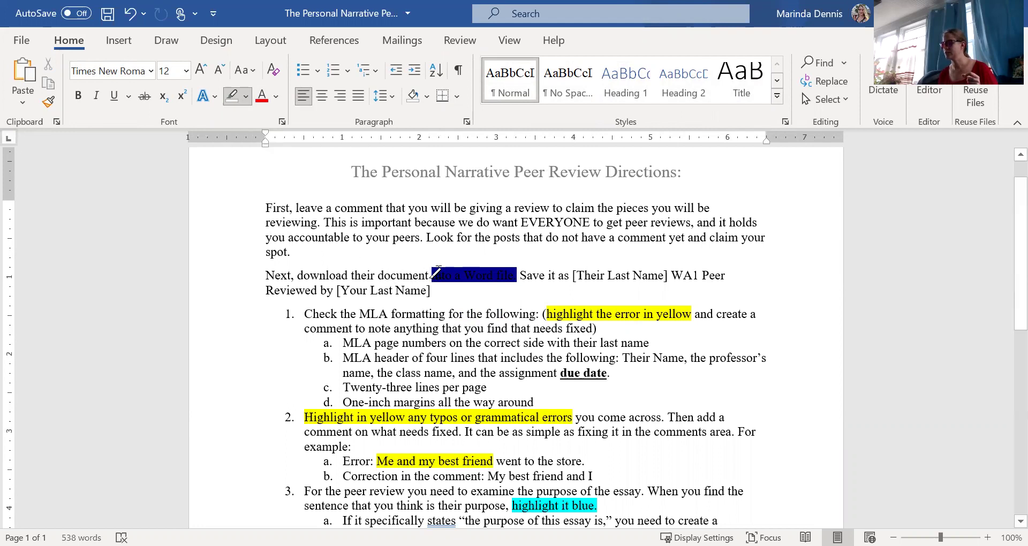
pyautogui.moveTo(435, 275); pyautogui.dragTo(519, 274)
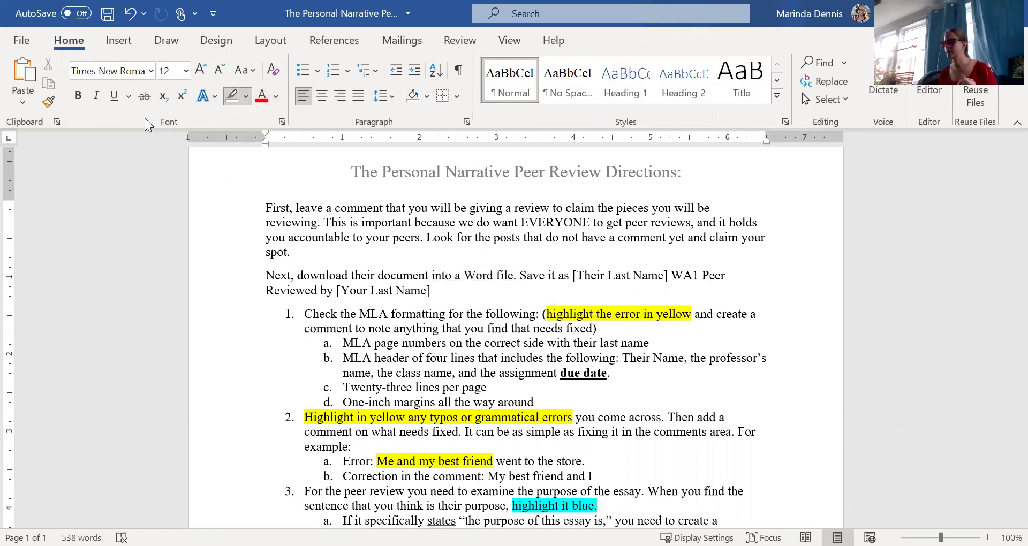
pyautogui.press('Escape')
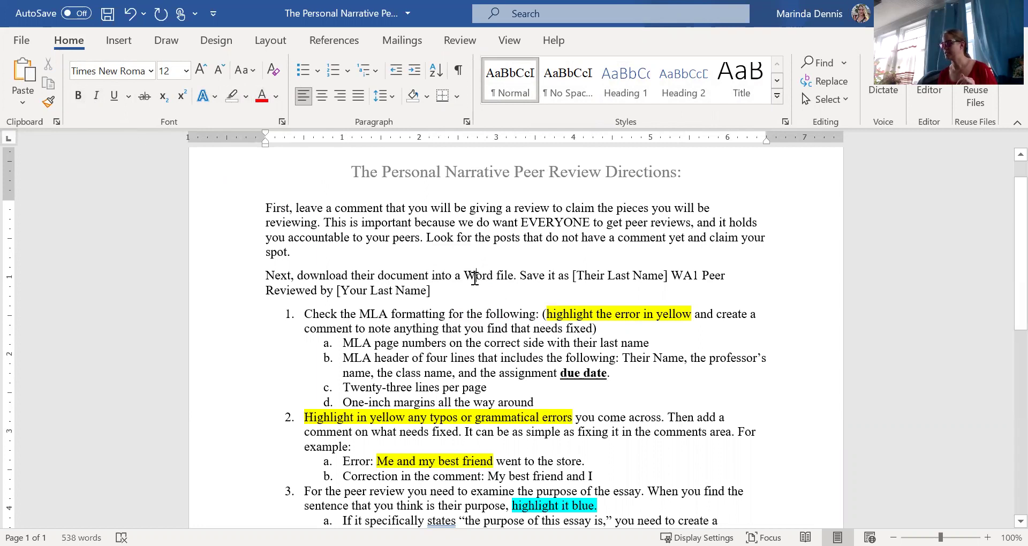
pyautogui.doubleClick(474, 277)
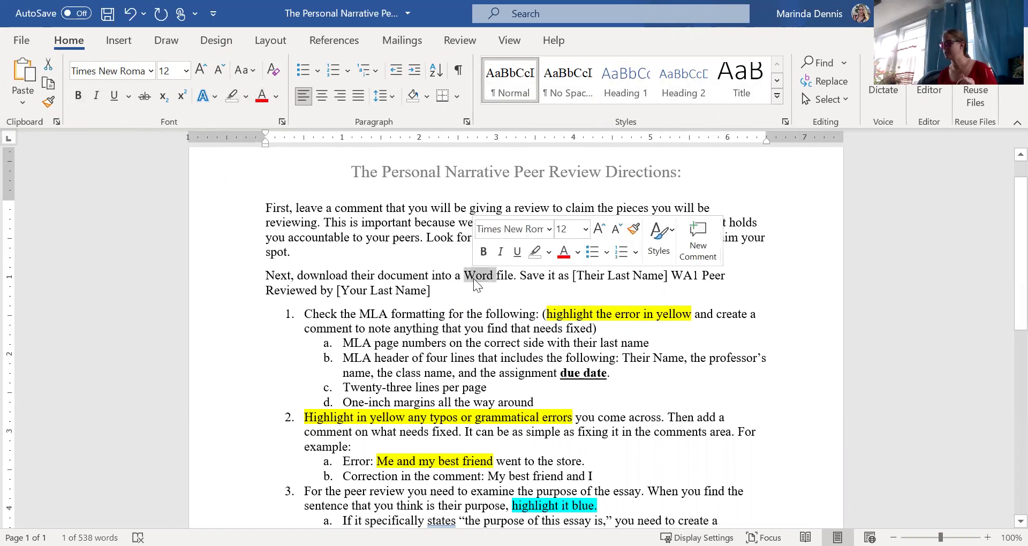
pyautogui.click(548, 253)
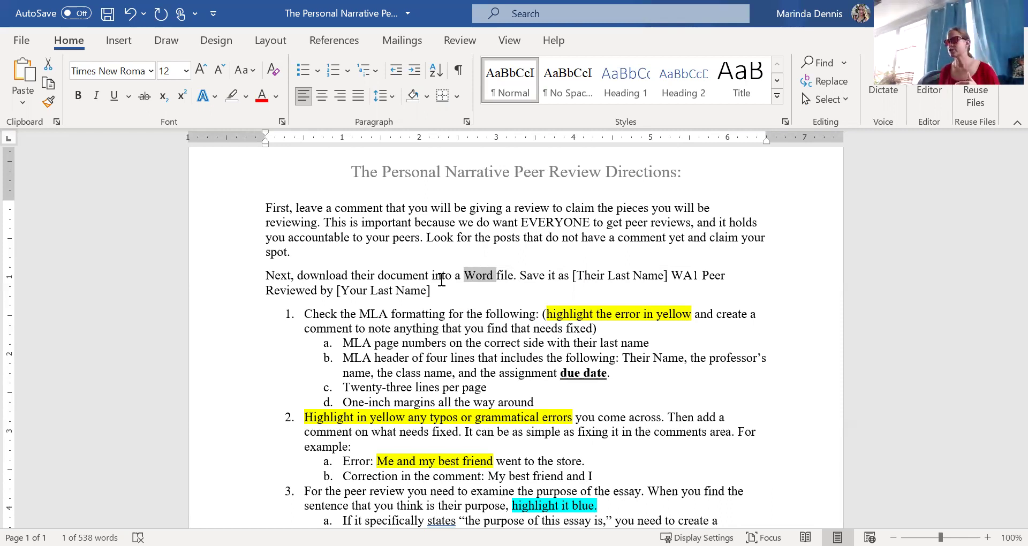
pyautogui.scroll(-4, 441, 275)
pyautogui.scroll(-5, 441, 275)
pyautogui.scroll(10, 441, 275)
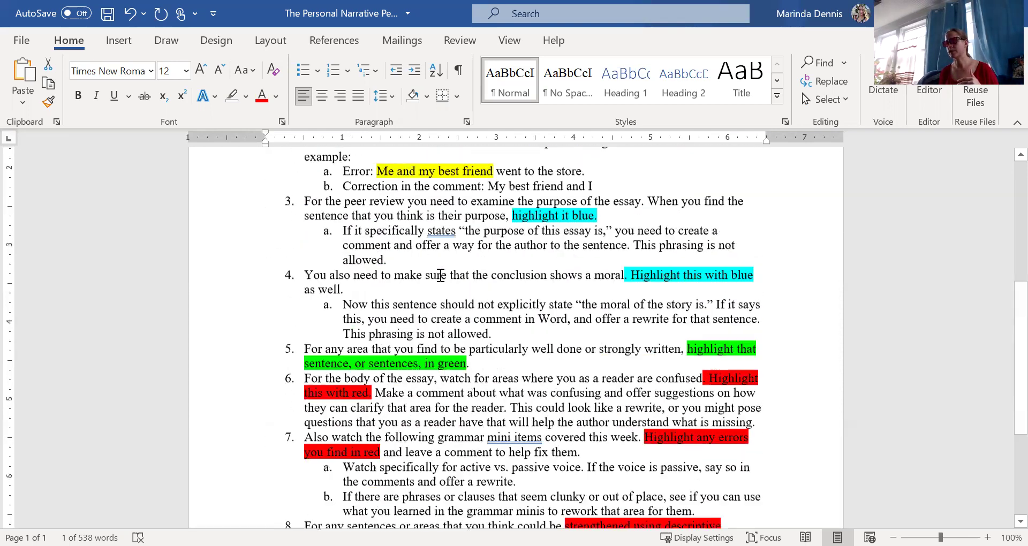